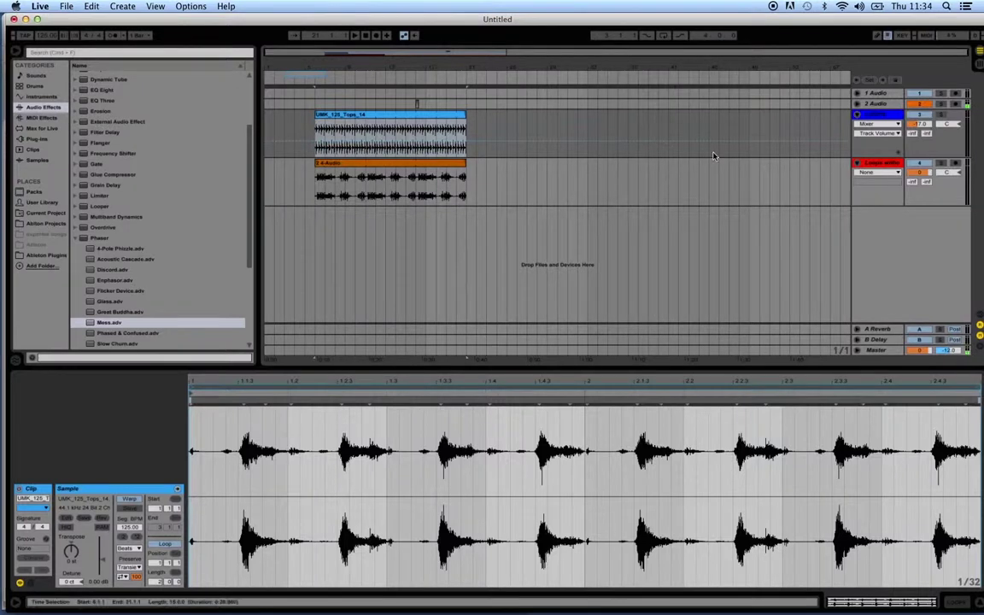
{"action": "left_click", "coordinate": [857, 114]}
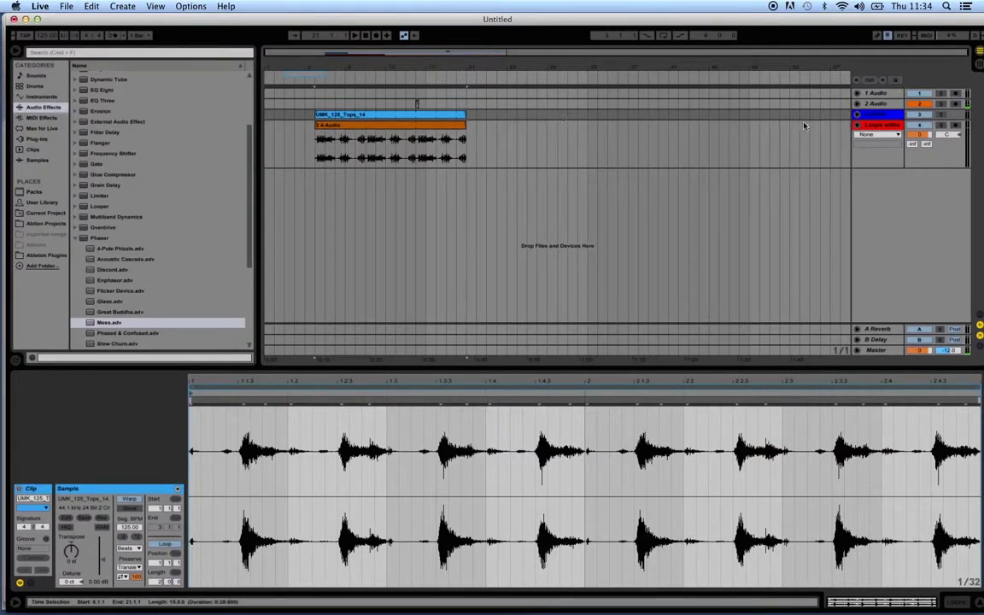
{"action": "left_click", "coordinate": [857, 113]}
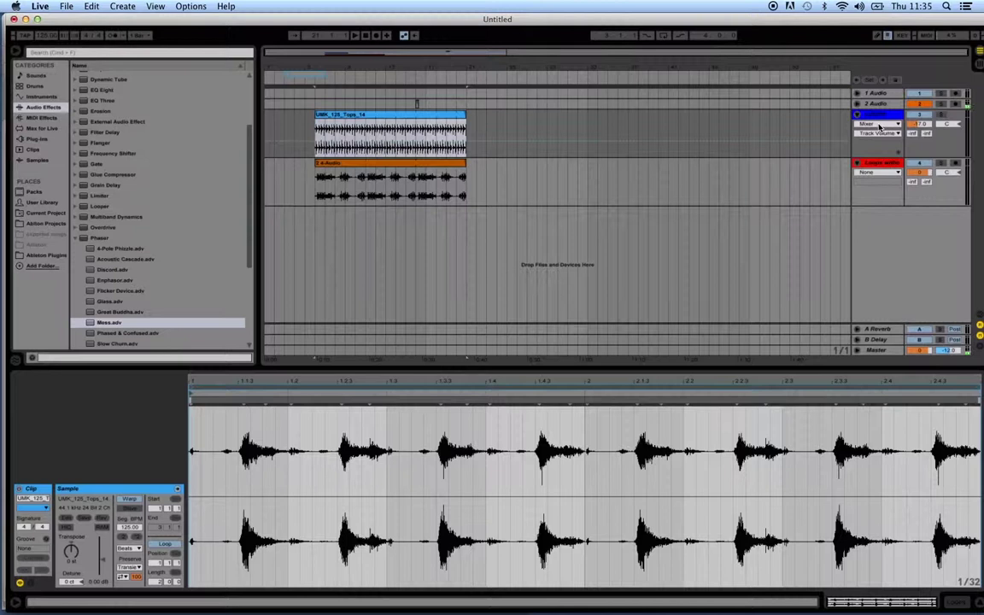
{"action": "key", "text": "Tab"}
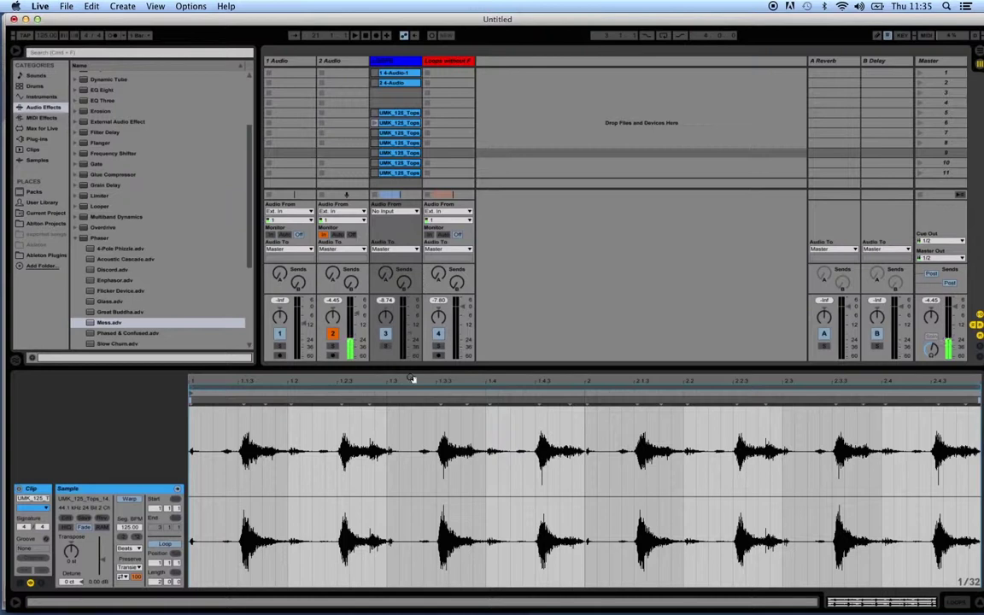
{"action": "key", "text": "Tab"}
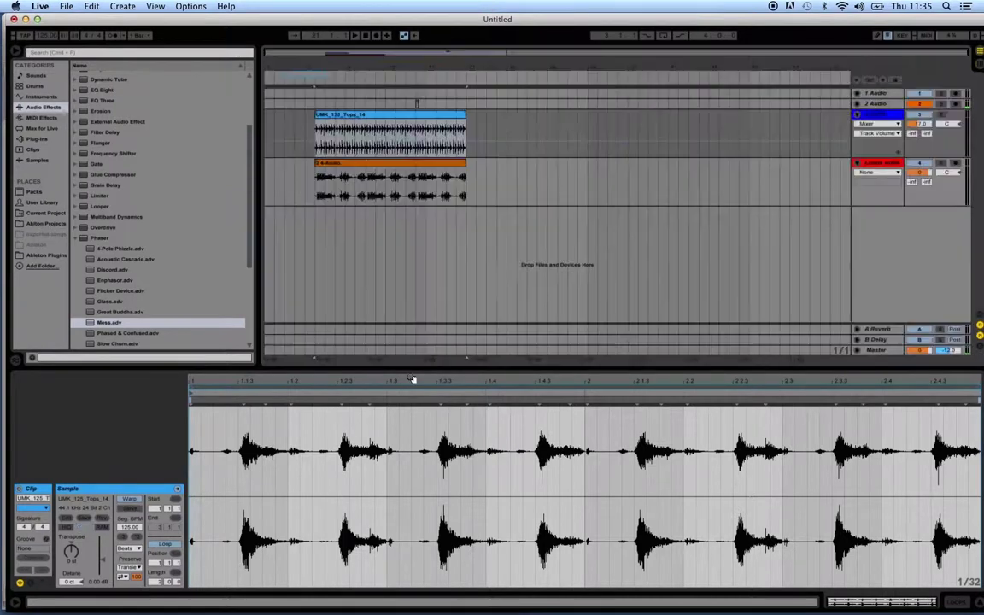
Step: Show the blue track's Speaker On automation and switch the track off for a short section of the UMK_125_Tops_14 clip
{"action": "left_click", "coordinate": [889, 135]}
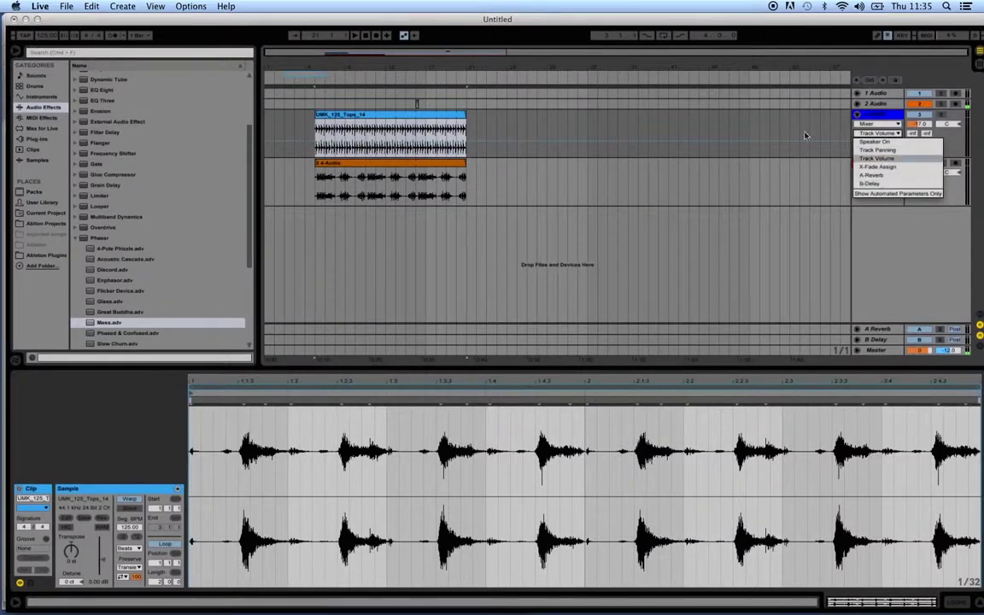
{"action": "left_click", "coordinate": [871, 138]}
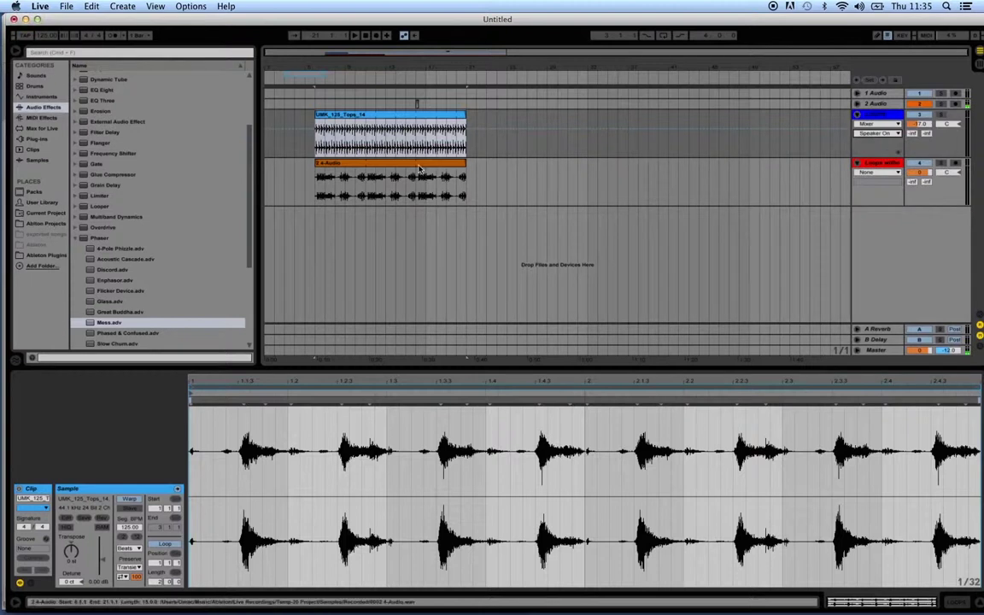
{"action": "key", "text": "Tab"}
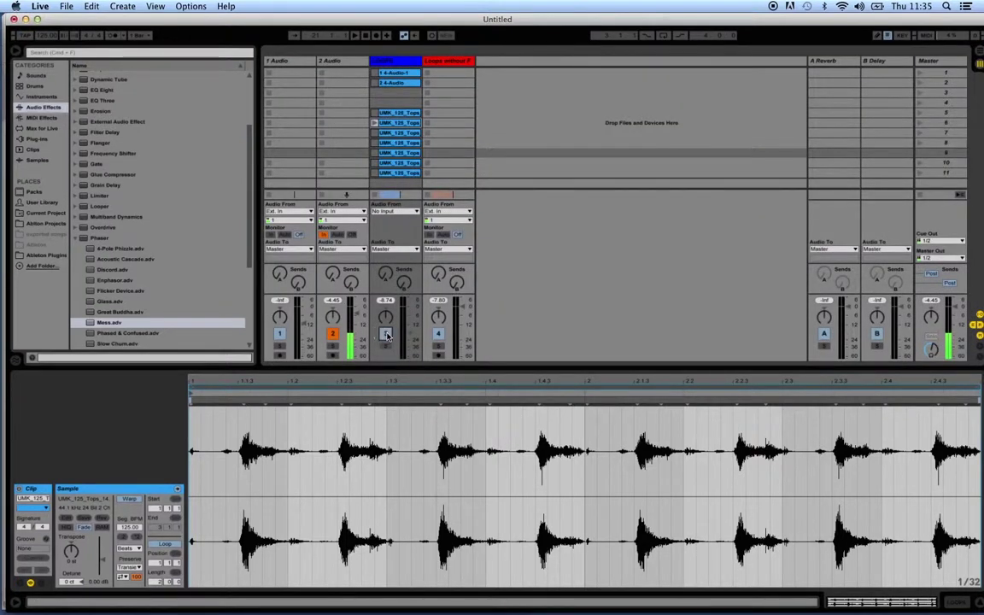
{"action": "key", "text": "Tab"}
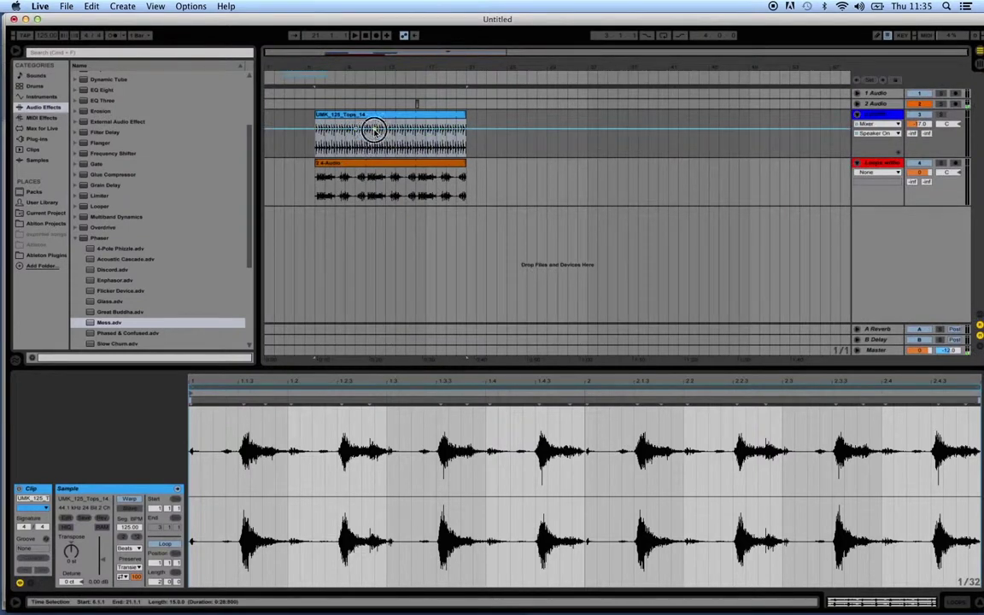
{"action": "mouse_move", "coordinate": [363, 128]}
{"action": "left_mouse_down"}
{"action": "mouse_move", "coordinate": [357, 146]}
{"action": "mouse_move", "coordinate": [343, 127]}
{"action": "left_mouse_up"}
Step: Move the 4-Audio clip along the red track so it starts at bar 37
{"action": "left_click", "coordinate": [339, 76]}
{"action": "left_click_drag", "start_coordinate": [383, 165], "coordinate": [691, 167]}
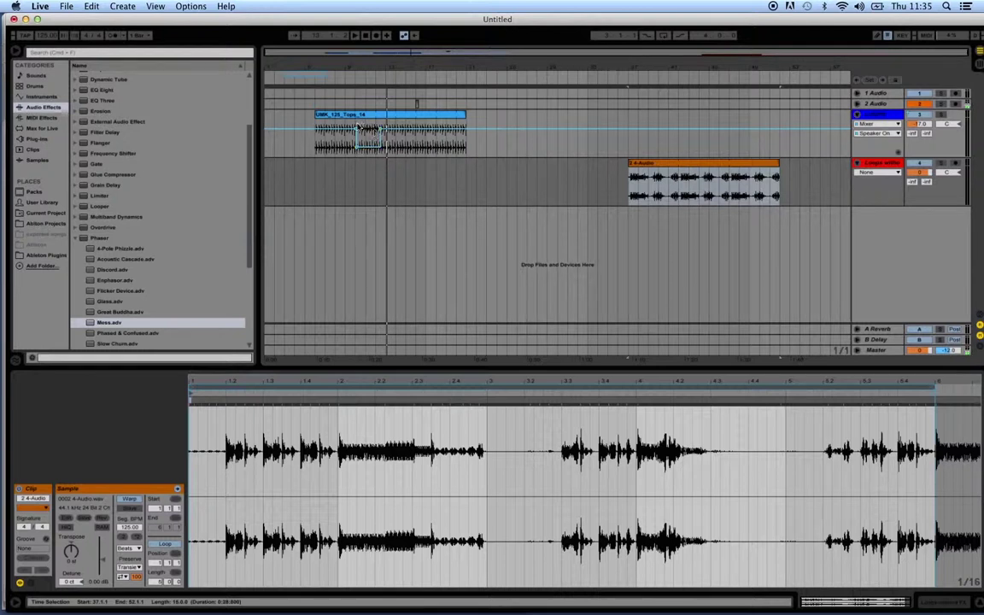
Step: Delete the section from bar 10 to bar 12 of the UMK_125_Tops_14 clip and move the 4-Audio clip back to bar 6
{"action": "left_click_drag", "start_coordinate": [356, 127], "coordinate": [379, 127]}
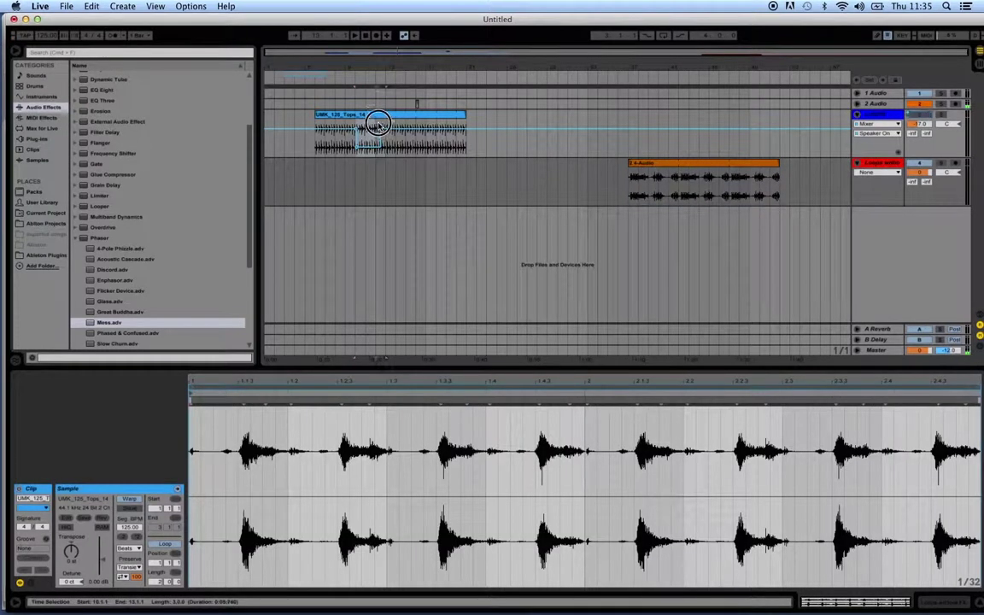
{"action": "key", "text": "Delete"}
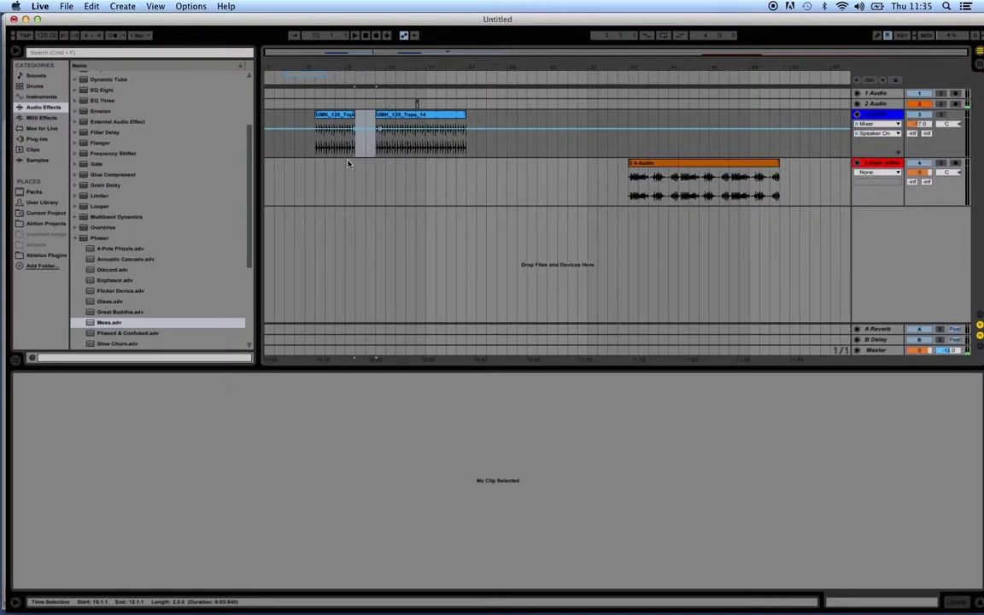
{"action": "left_click_drag", "start_coordinate": [706, 168], "coordinate": [393, 176]}
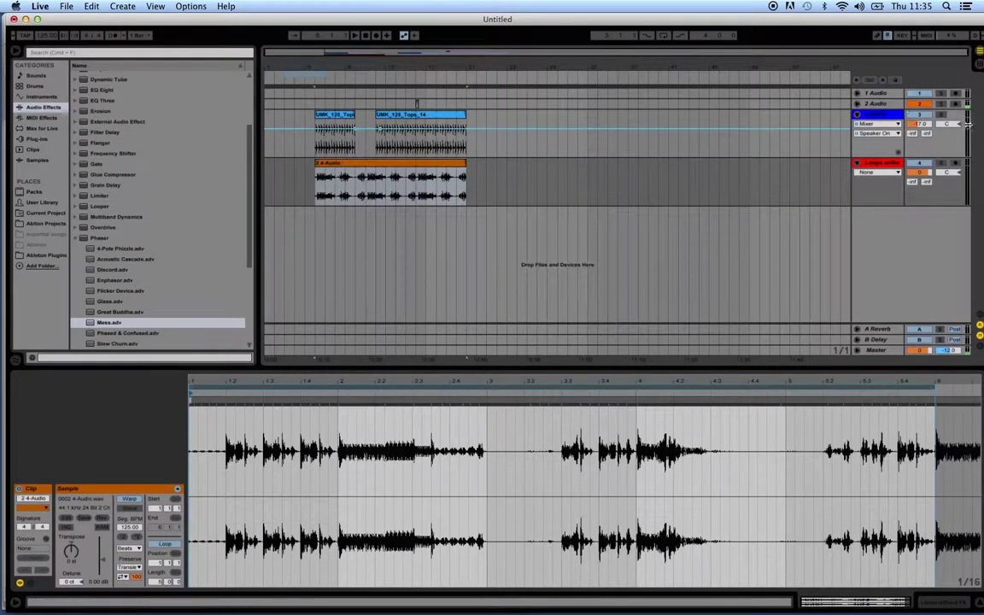
Step: Automate the blue track's Track Volume with a fade-in from -inf dB rising into its first clip, and play the arrangement
{"action": "left_click", "coordinate": [877, 134]}
{"action": "left_click", "coordinate": [888, 158]}
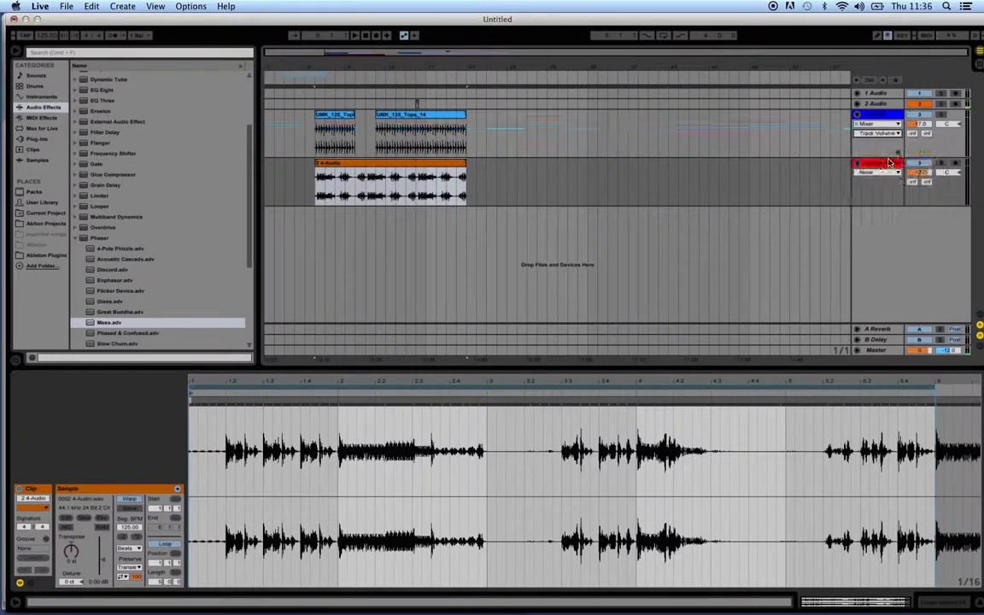
{"action": "left_click", "coordinate": [344, 141]}
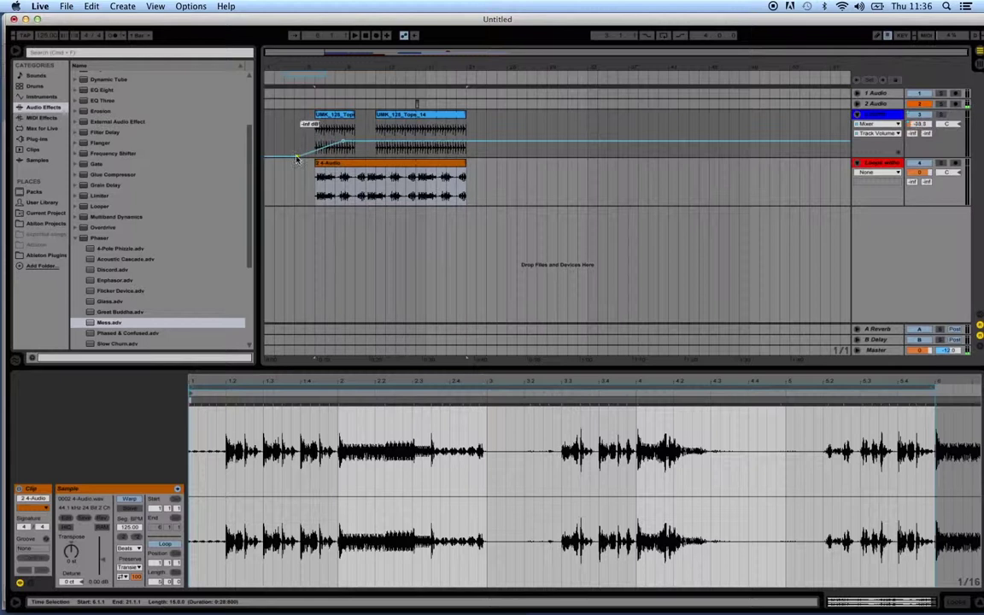
{"action": "key", "text": "Tab"}
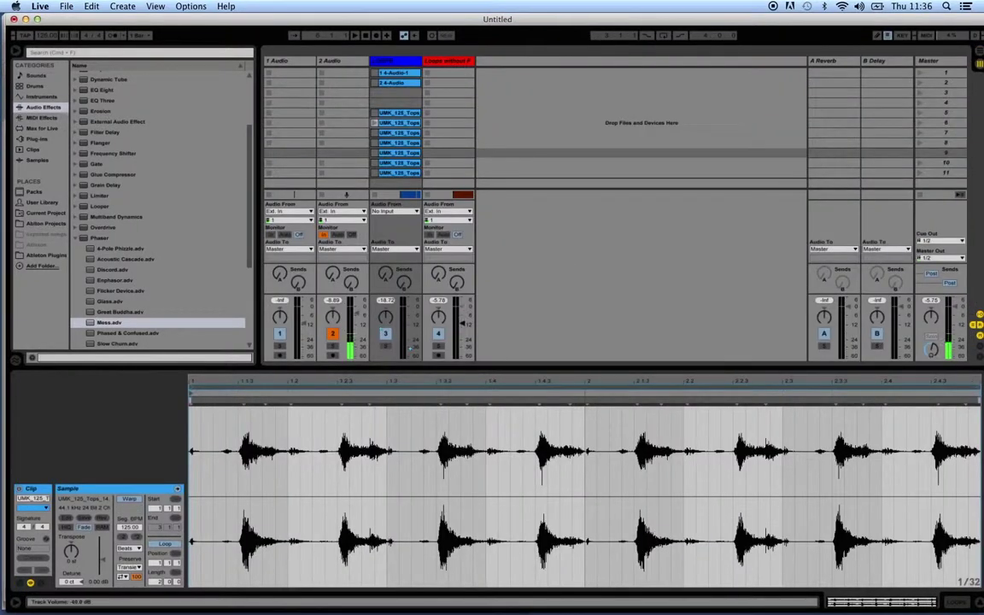
{"action": "key", "text": "Tab"}
{"action": "key", "text": "space"}
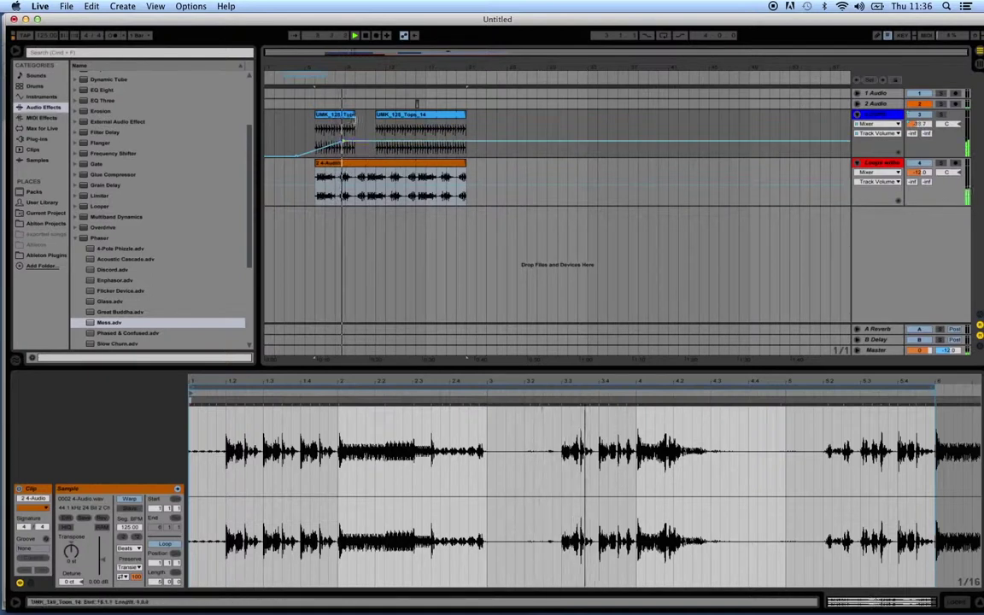
Step: Draw a Track Volume fade-in on the red track from silence at about bar 12 to about bar 17, and collapse the Phaser presets
{"action": "left_click", "coordinate": [359, 185]}
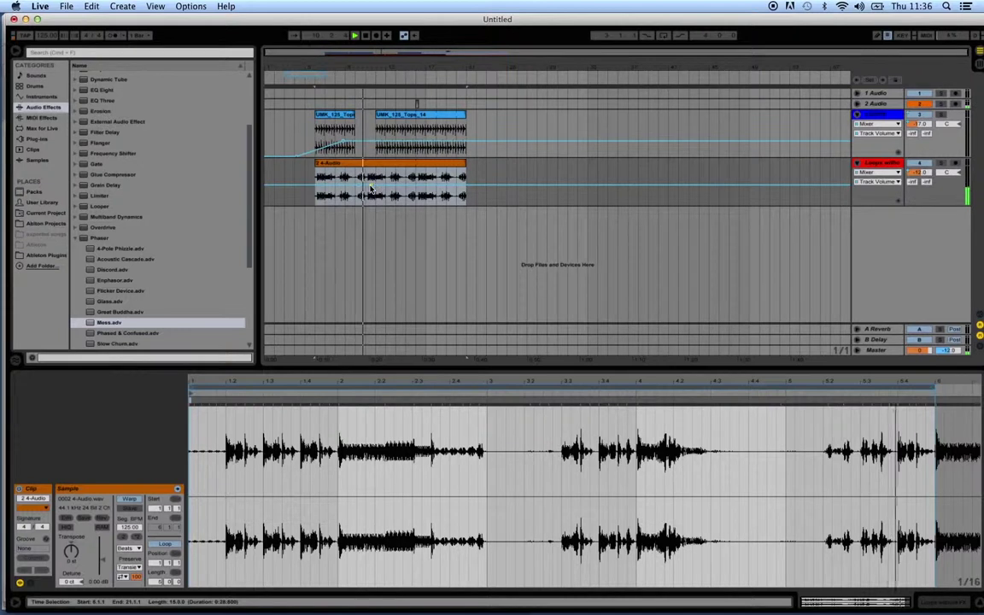
{"action": "left_click_drag", "start_coordinate": [373, 186], "coordinate": [423, 175]}
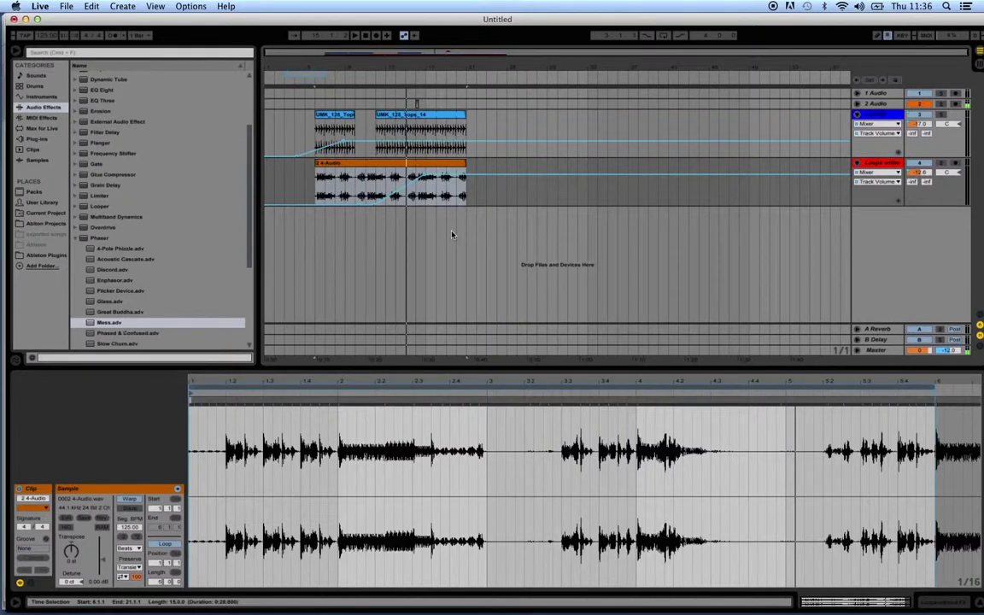
{"action": "left_click", "coordinate": [76, 238]}
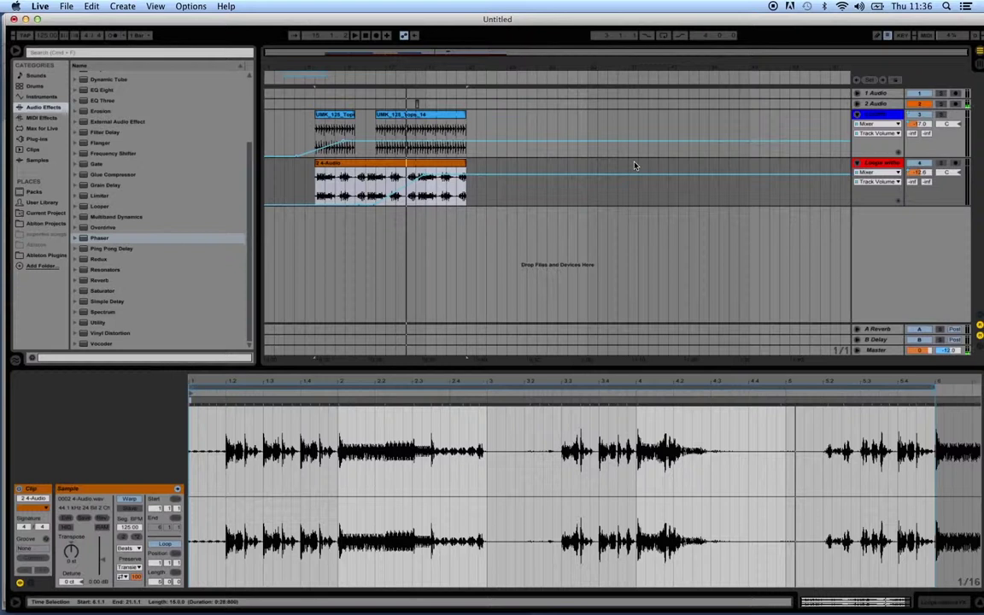
Step: Hide the red track's automation by choosing None, and show its Mixer automation again
{"action": "left_click", "coordinate": [892, 172]}
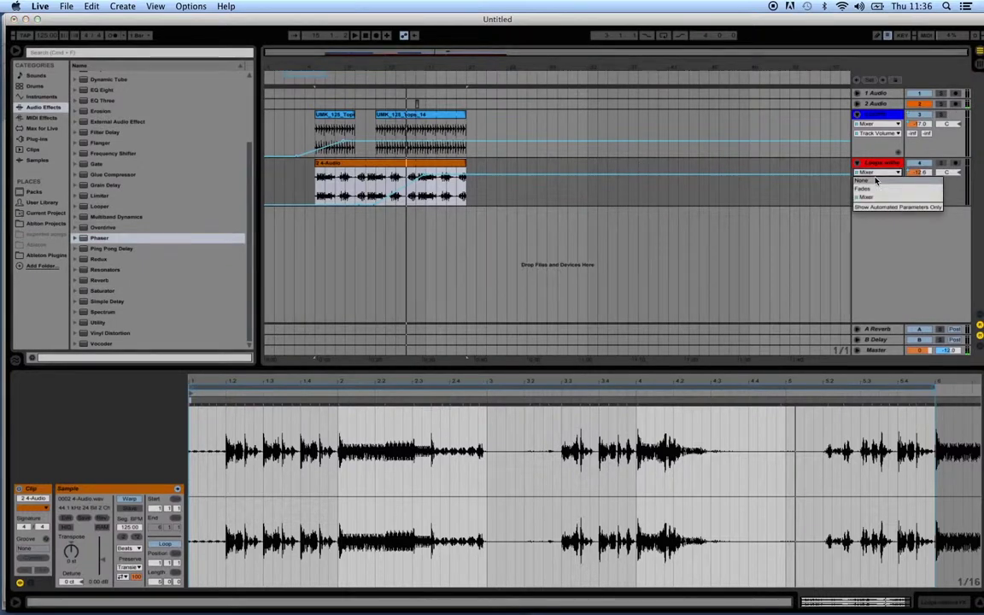
{"action": "left_click", "coordinate": [863, 180]}
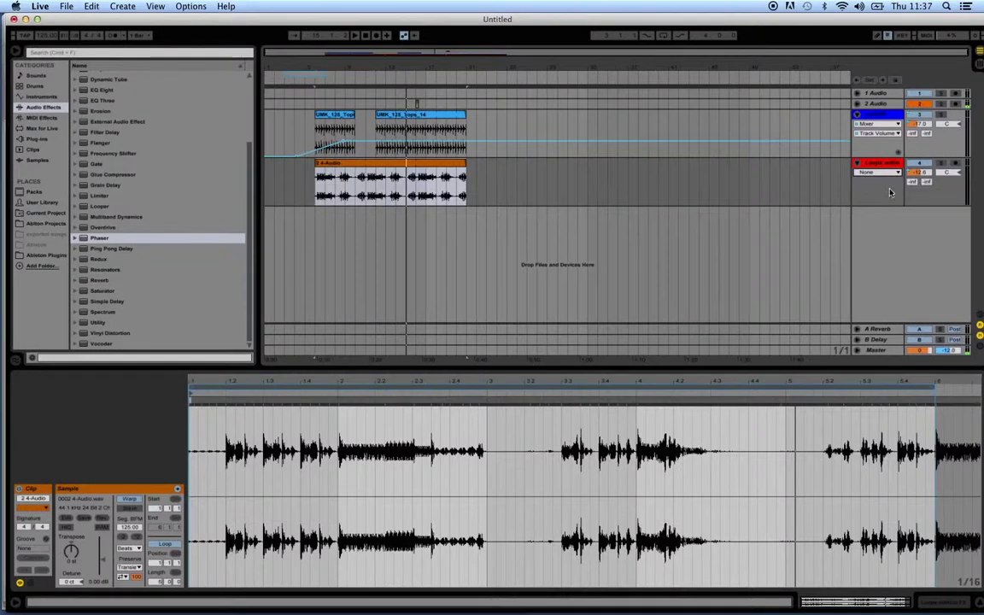
{"action": "left_click", "coordinate": [867, 173]}
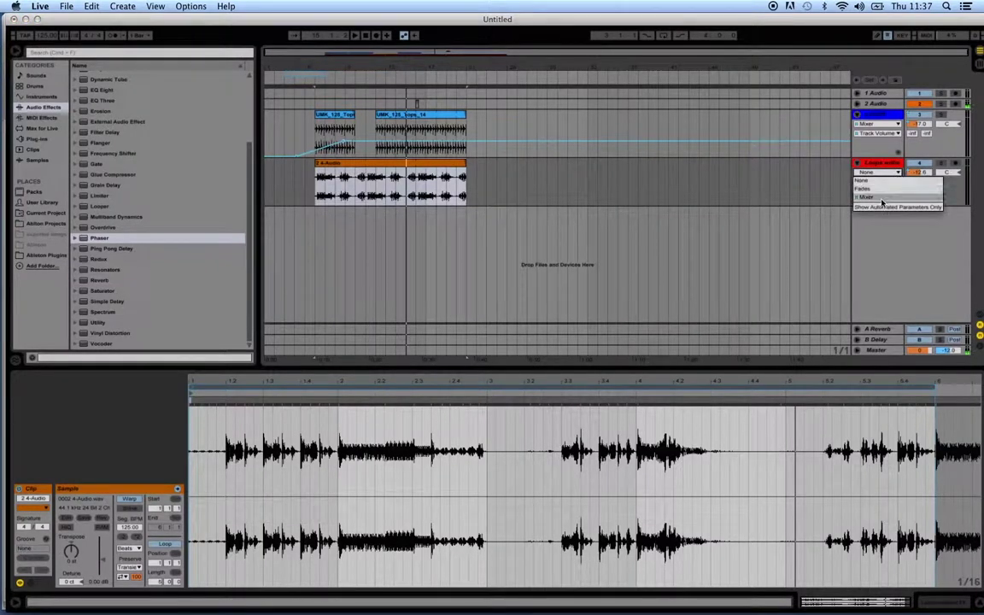
{"action": "left_click", "coordinate": [879, 198]}
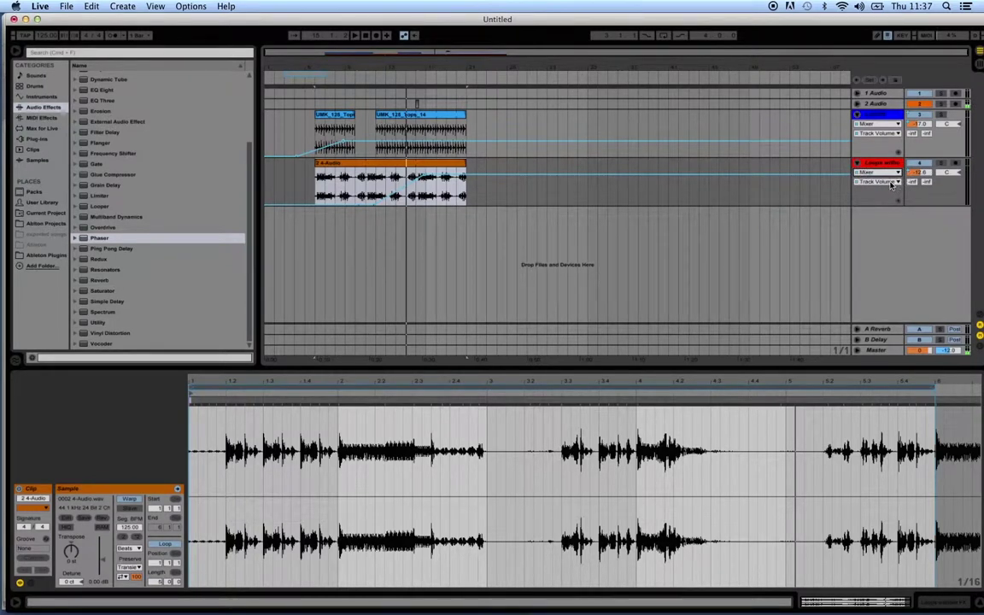
Step: Add a Ping Pong Delay to the blue track and display that device's automation in the track's lane
{"action": "left_click", "coordinate": [85, 250]}
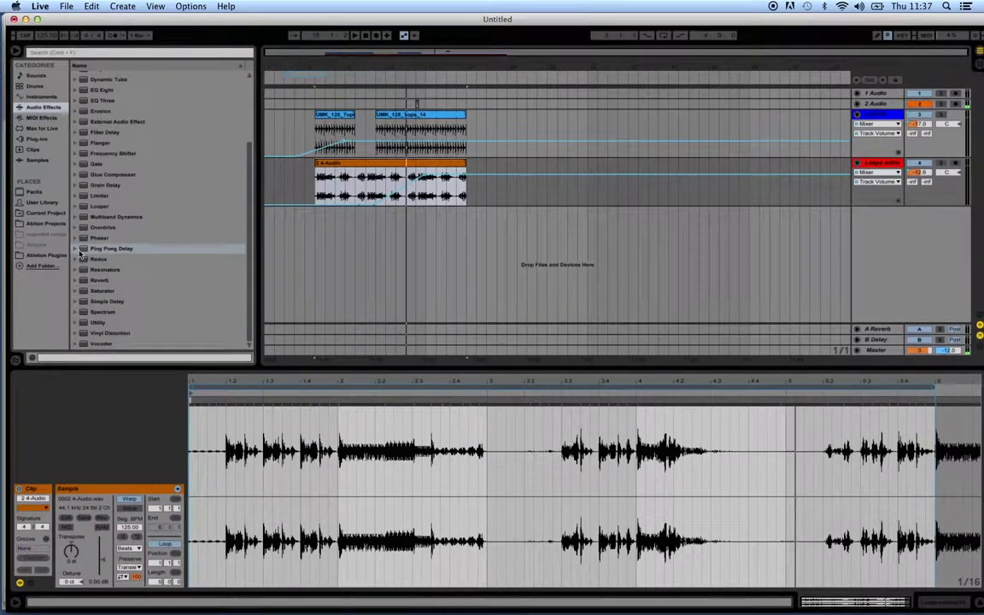
{"action": "left_click_drag", "start_coordinate": [85, 252], "coordinate": [875, 117]}
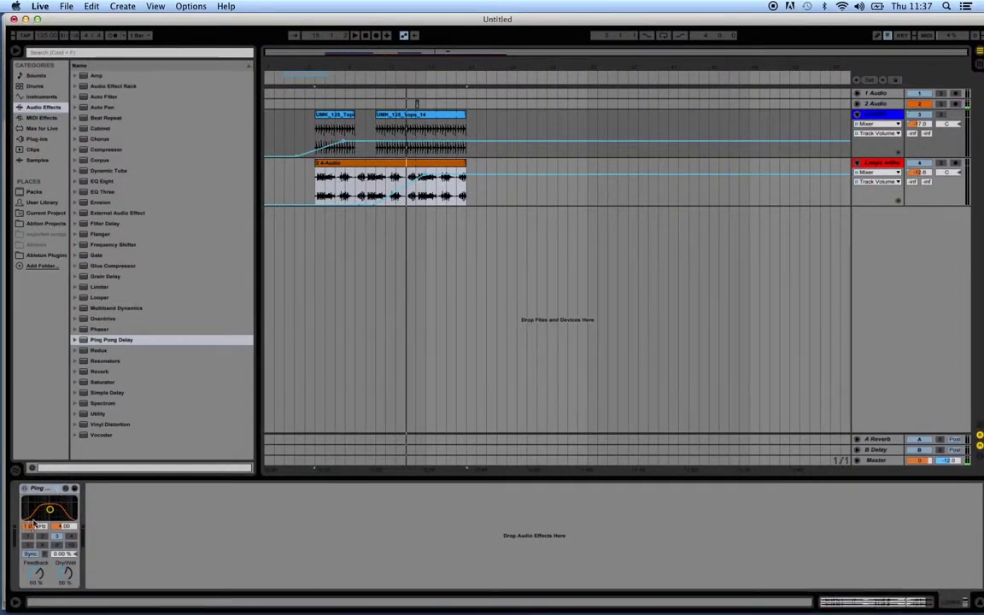
{"action": "left_click", "coordinate": [888, 126]}
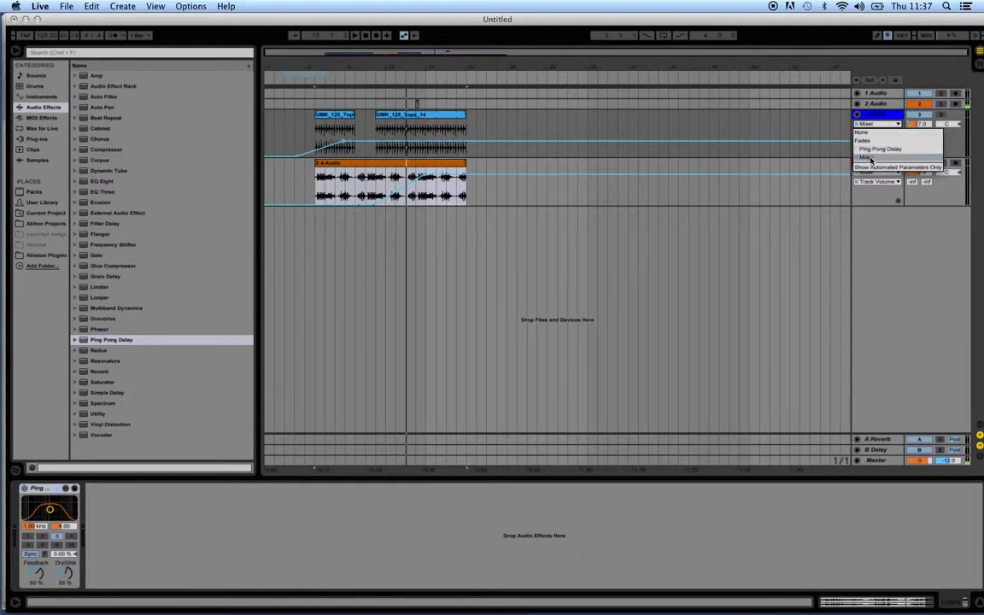
{"action": "left_click", "coordinate": [880, 152]}
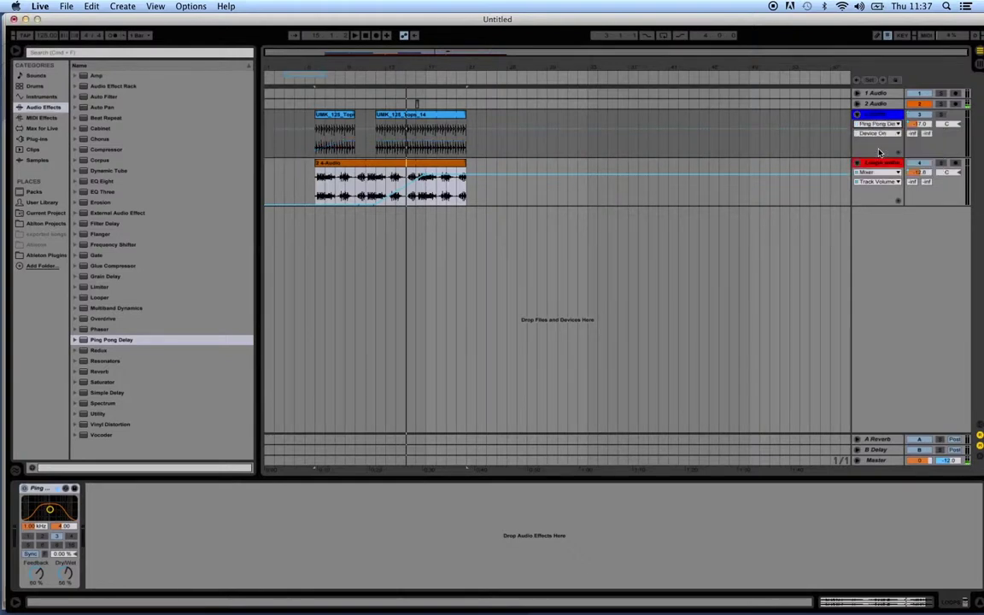
Step: Look through the Ping Pong Delay parameters and the devices available for automation on the blue track
{"action": "left_click", "coordinate": [896, 135]}
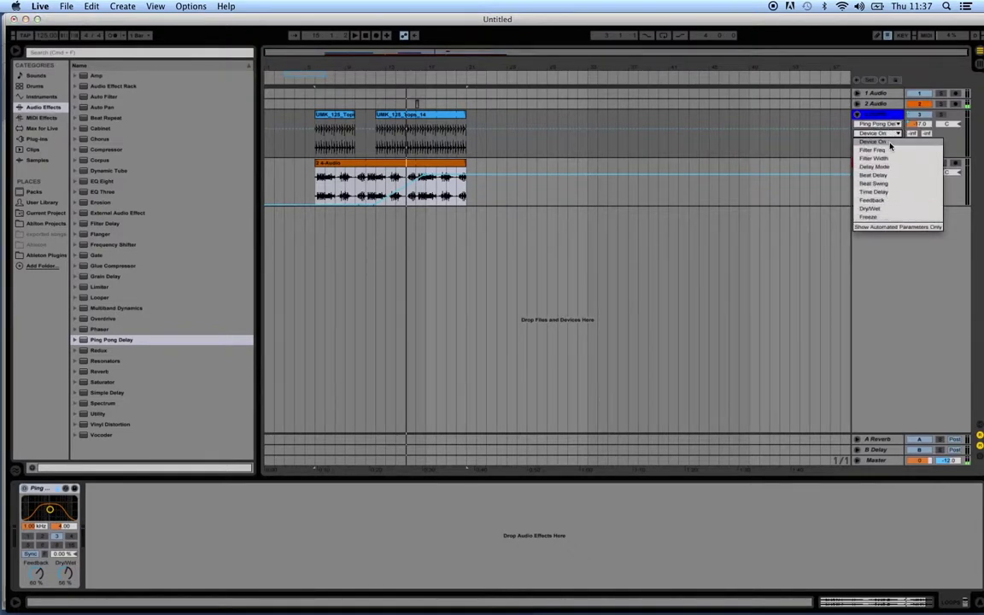
{"action": "left_click", "coordinate": [894, 135]}
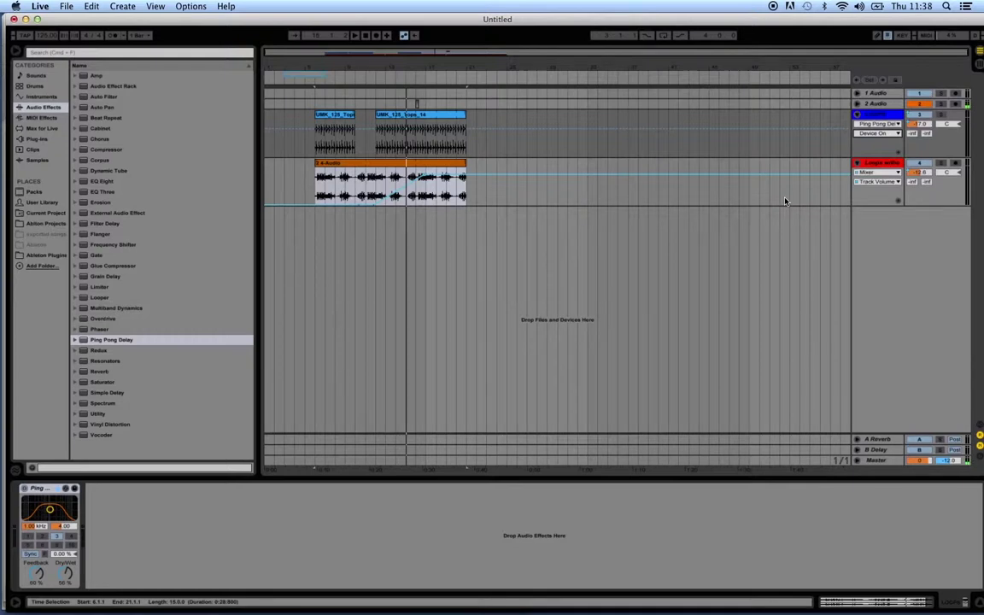
{"action": "left_click", "coordinate": [897, 134]}
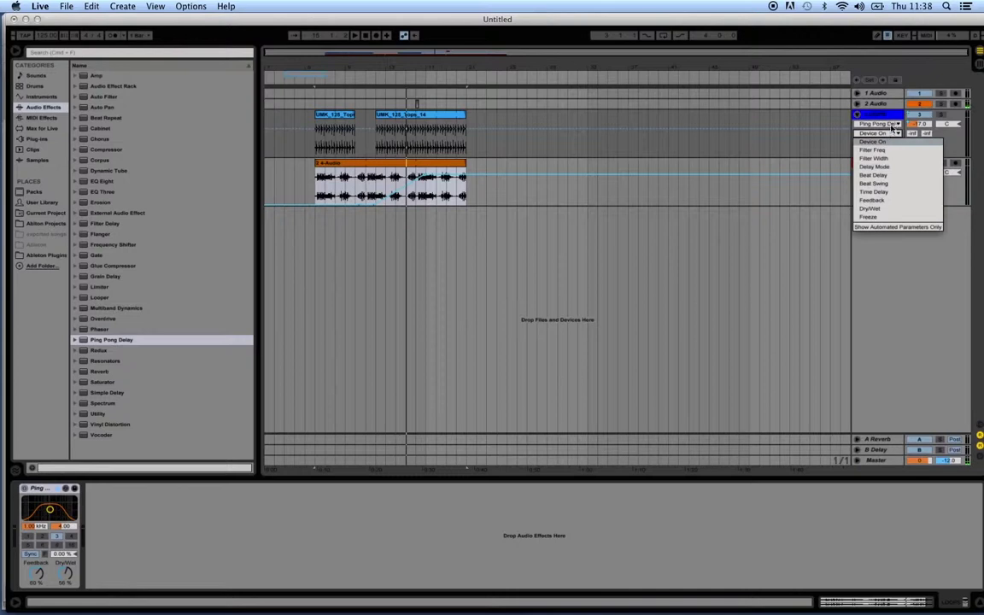
{"action": "left_click", "coordinate": [890, 135]}
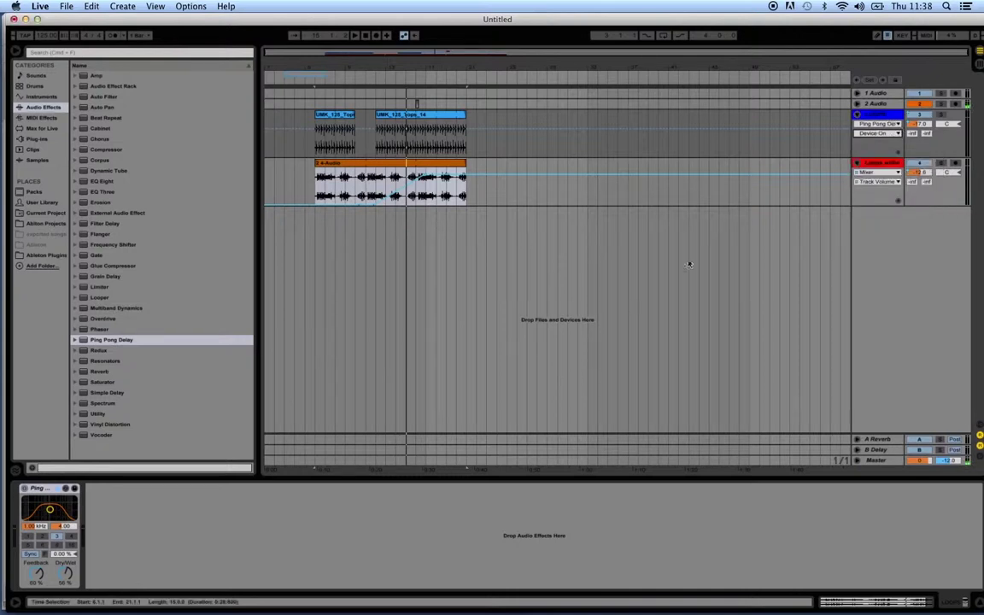
{"action": "left_click", "coordinate": [879, 124]}
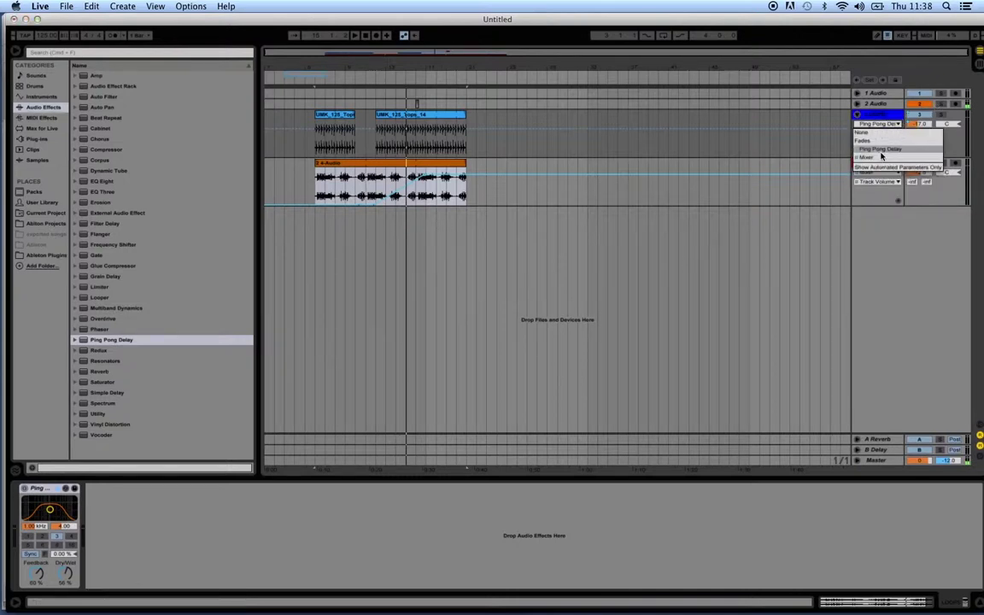
{"action": "left_click", "coordinate": [830, 143]}
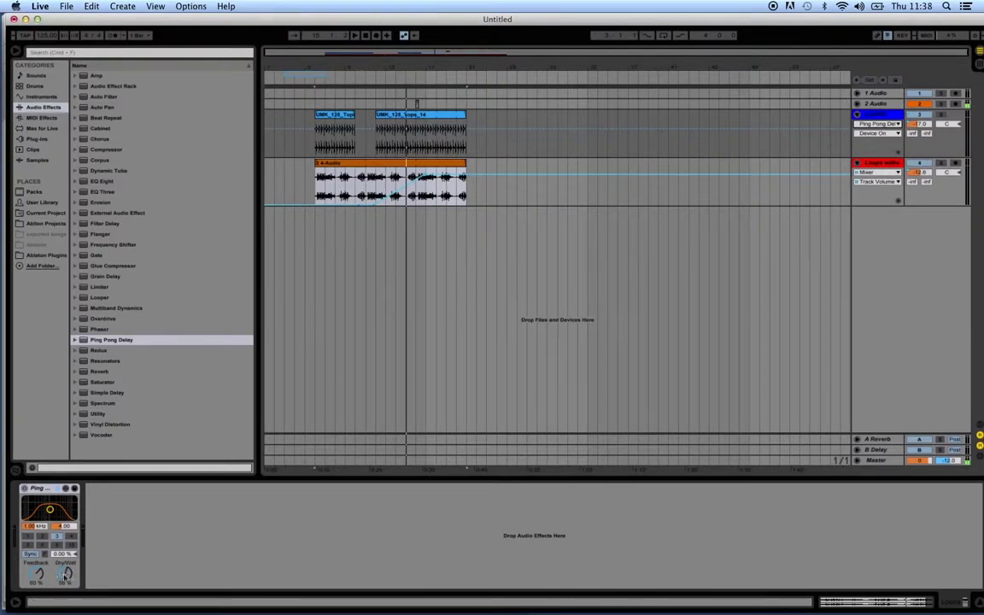
Step: Set the Ping Pong Delay's Dry/Wet to 45 % and its Feedback to 38 %, showing the Dry/Wet automation lane
{"action": "left_click_drag", "start_coordinate": [64, 574], "coordinate": [65, 587]}
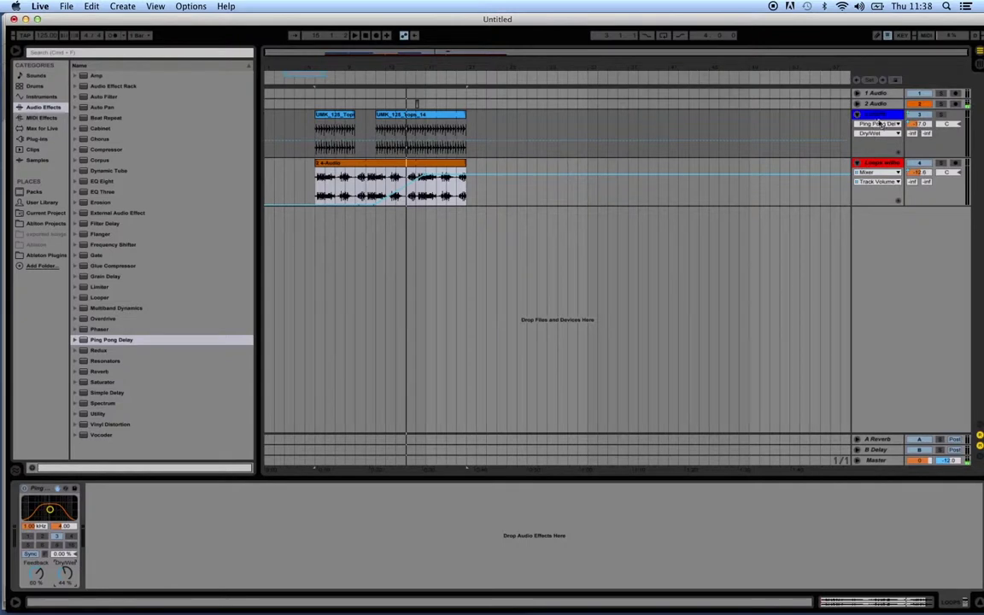
{"action": "mouse_move", "coordinate": [65, 573]}
{"action": "left_mouse_down"}
{"action": "mouse_move", "coordinate": [65, 602]}
{"action": "mouse_move", "coordinate": [65, 586]}
{"action": "left_mouse_up"}
{"action": "mouse_move", "coordinate": [38, 573]}
{"action": "left_mouse_down"}
{"action": "mouse_move", "coordinate": [38, 559]}
{"action": "mouse_move", "coordinate": [38, 575]}
{"action": "left_mouse_up"}
{"action": "left_click_drag", "start_coordinate": [67, 576], "coordinate": [67, 571]}
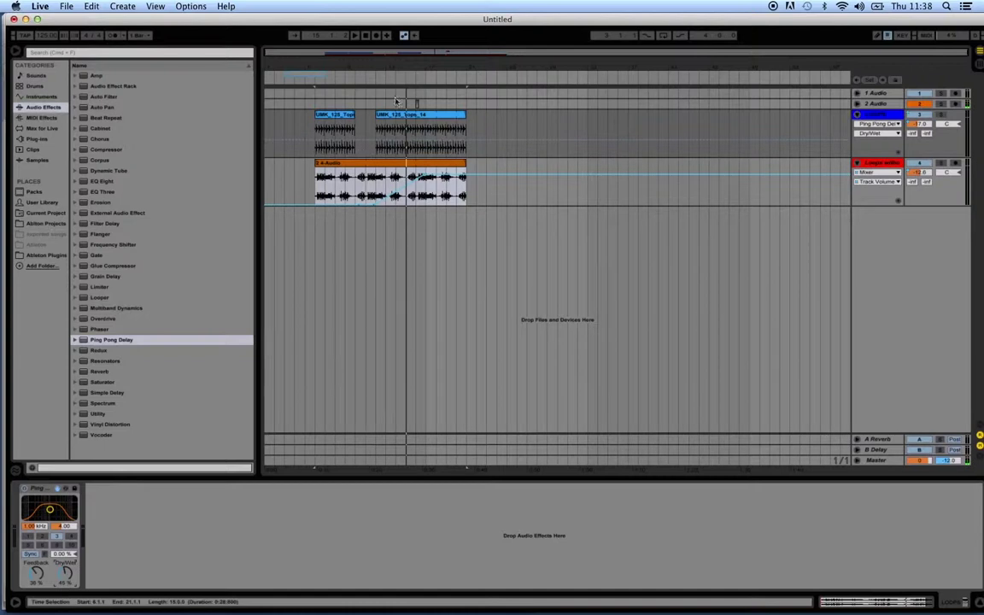
Step: Draw a Dry/Wet automation ramp on the blue track that rises from the middle to the end of the second clip
{"action": "left_click", "coordinate": [381, 141]}
{"action": "left_click_drag", "start_coordinate": [467, 141], "coordinate": [466, 121]}
{"action": "left_click", "coordinate": [424, 131]}
{"action": "mouse_move", "coordinate": [427, 131]}
{"action": "left_mouse_down"}
{"action": "mouse_move", "coordinate": [429, 154]}
{"action": "mouse_move", "coordinate": [407, 124]}
{"action": "mouse_move", "coordinate": [417, 151]}
{"action": "mouse_move", "coordinate": [417, 139]}
{"action": "left_mouse_up"}
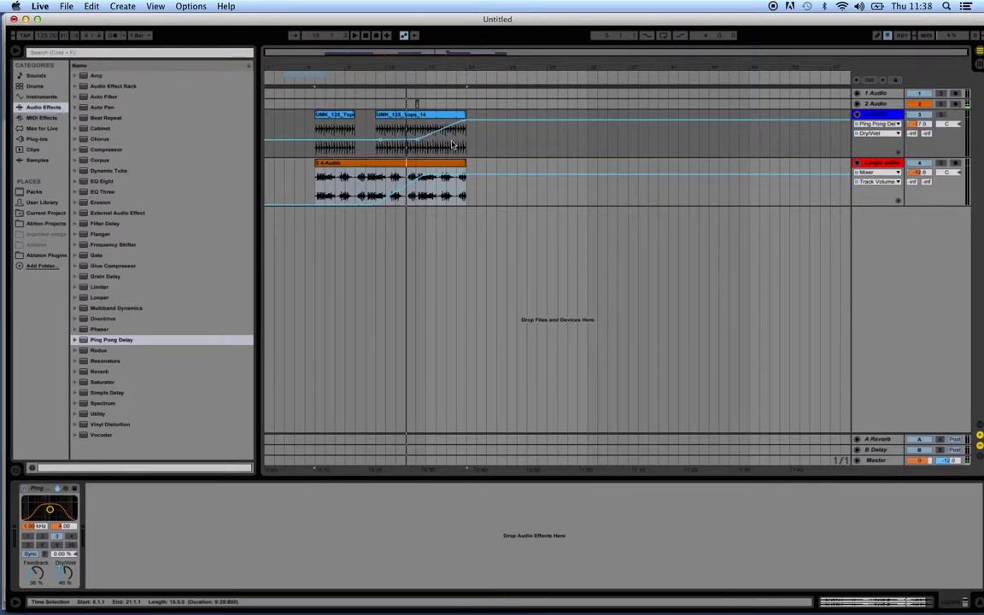
Step: Show the blue track's Mixer Track Panning automation and draw a pan from 50L to 50R midway through the second clip
{"action": "left_click", "coordinate": [878, 123]}
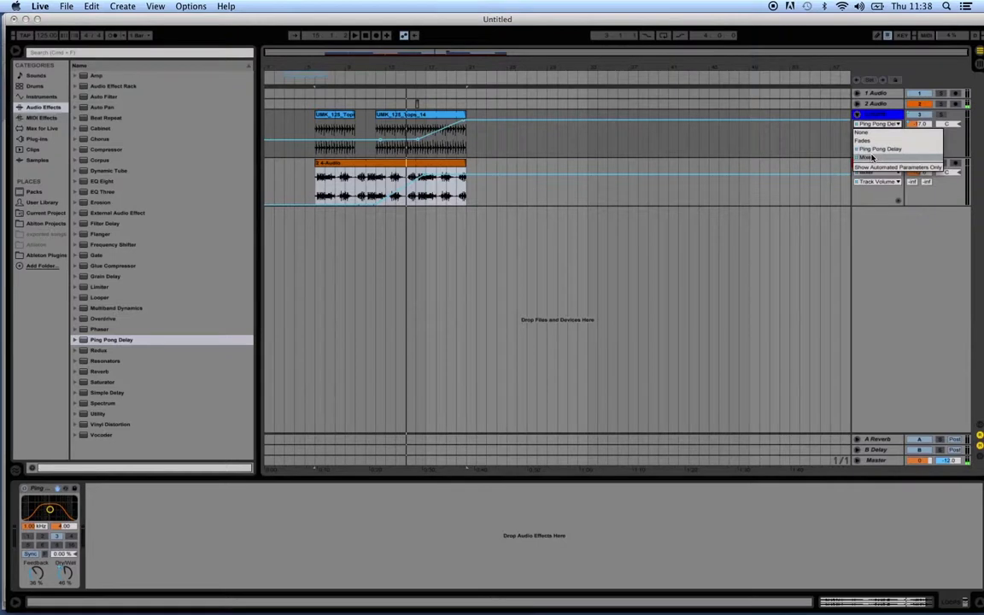
{"action": "left_click", "coordinate": [882, 127]}
{"action": "left_click", "coordinate": [877, 133]}
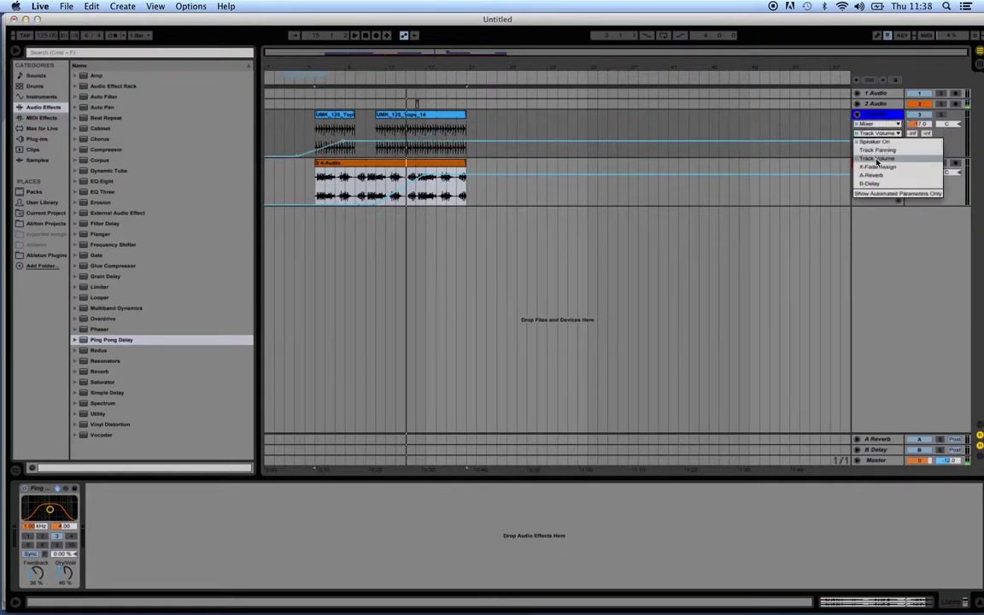
{"action": "left_click", "coordinate": [877, 149]}
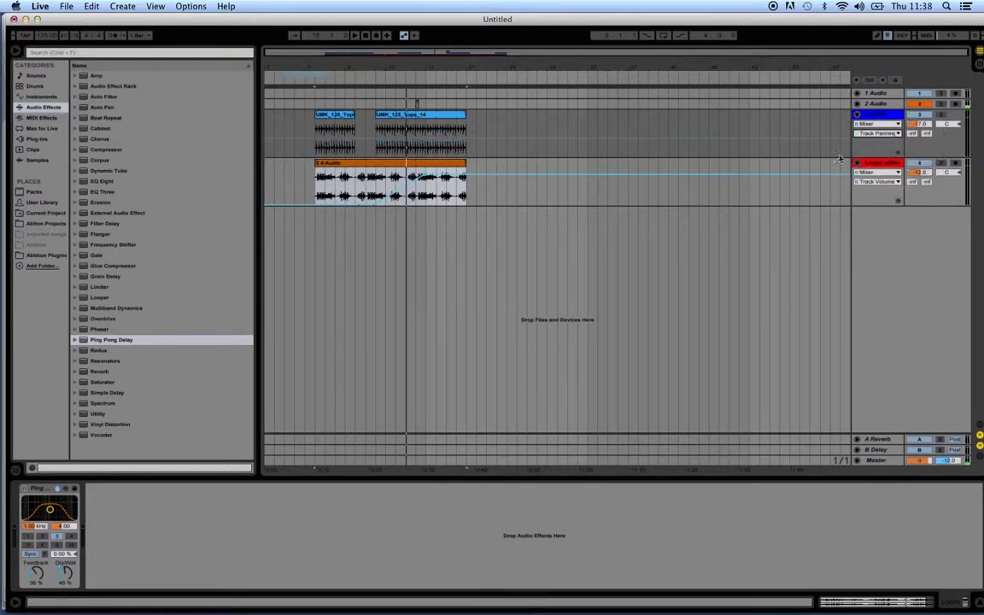
{"action": "left_click_drag", "start_coordinate": [405, 142], "coordinate": [405, 156]}
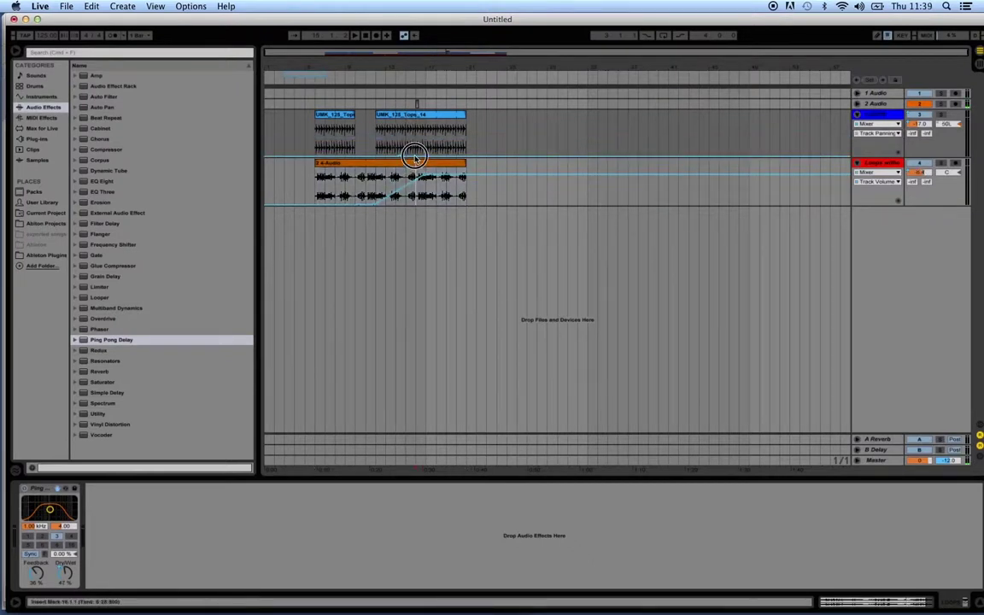
{"action": "left_click", "coordinate": [421, 161]}
{"action": "left_click_drag", "start_coordinate": [422, 158], "coordinate": [421, 123]}
Step: Play back the panning from the second clip, switch off the Ping Pong Delay, and listen again from the same area
{"action": "left_click", "coordinate": [392, 75]}
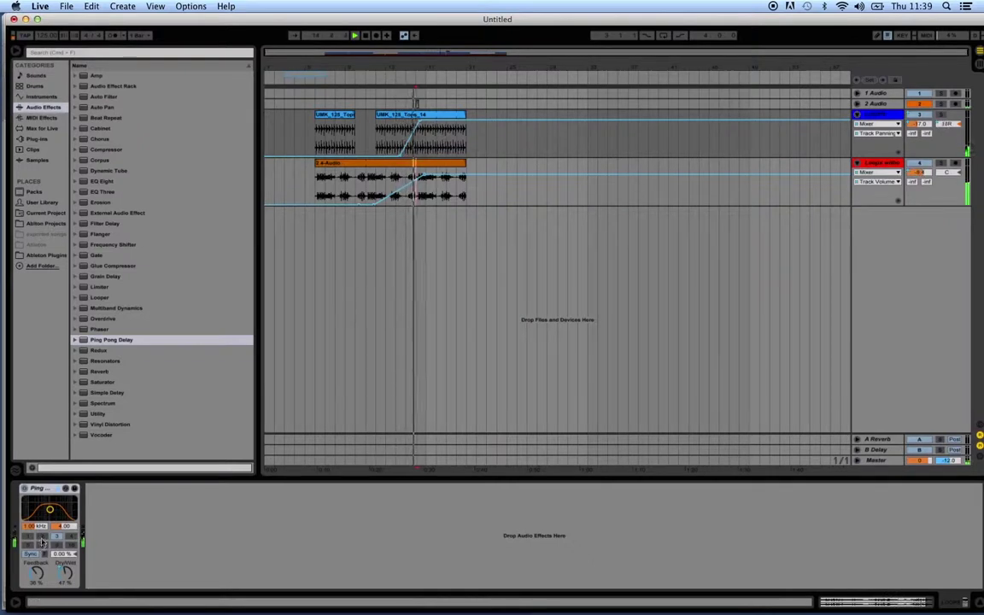
{"action": "left_click", "coordinate": [24, 488]}
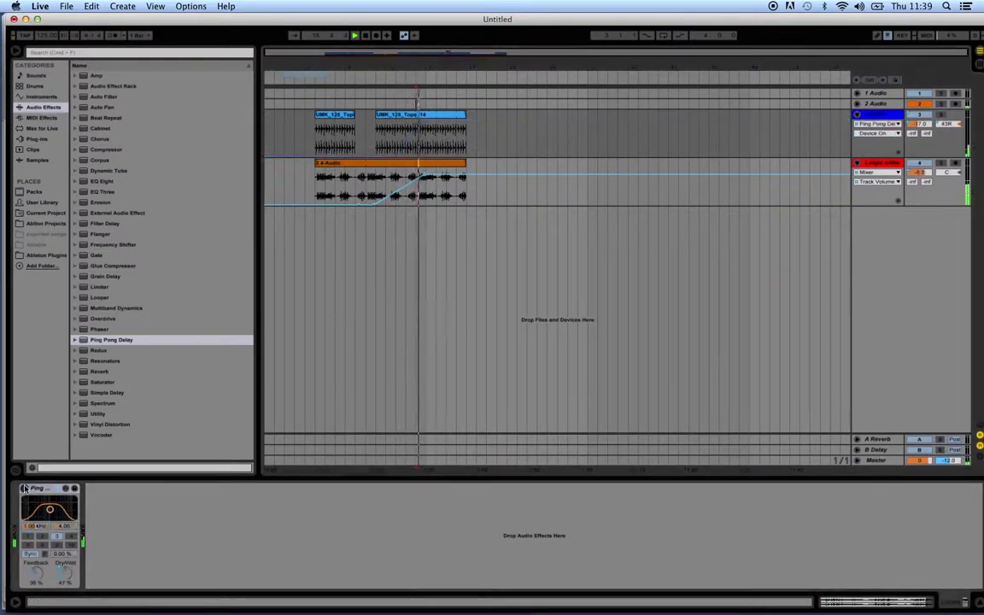
{"action": "left_click", "coordinate": [396, 82]}
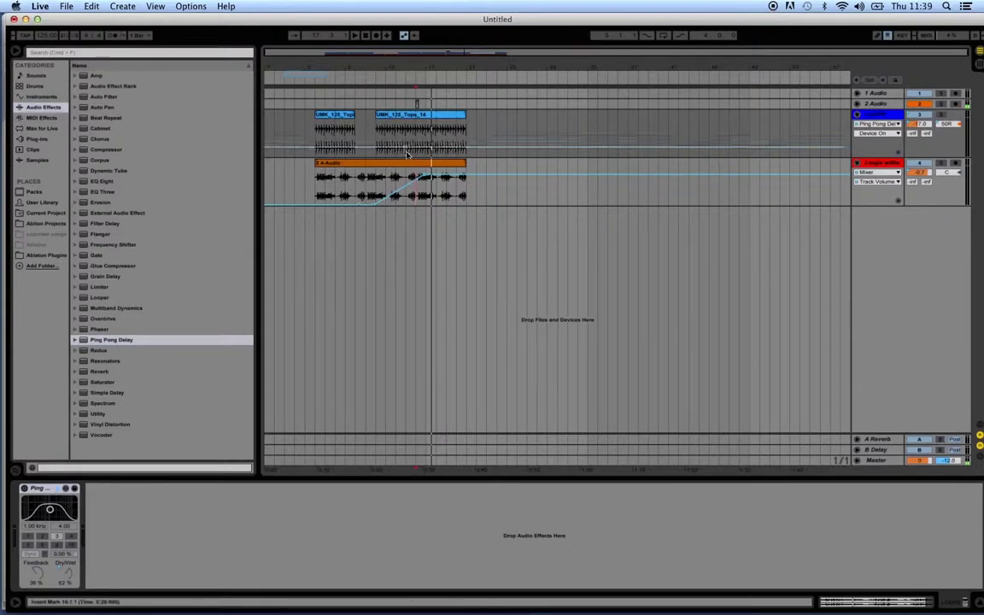
Step: Bend the rising segment of the red track's Track Volume automation downward into a curved fade-in
{"action": "left_click", "coordinate": [400, 185]}
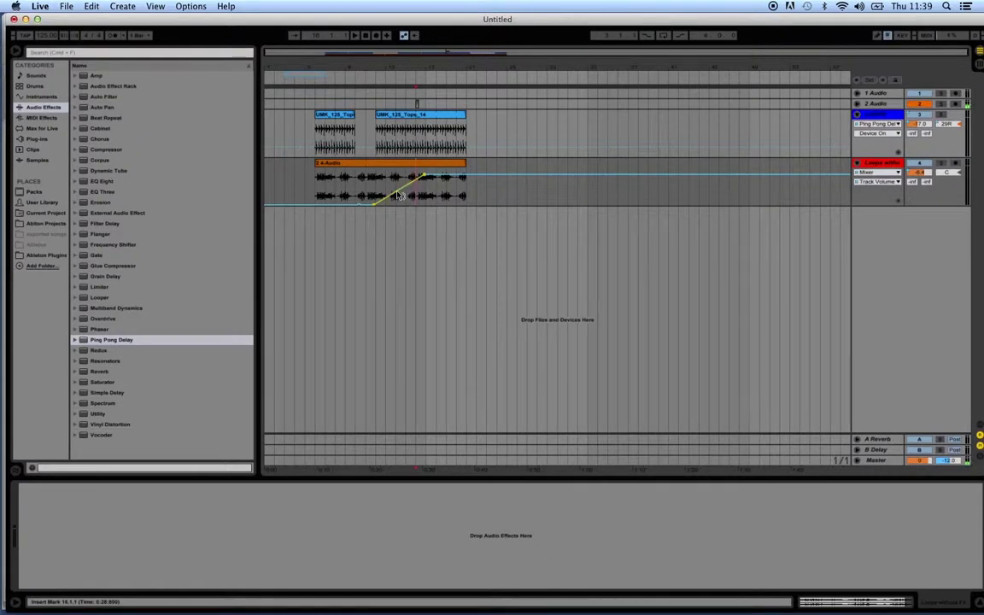
{"action": "left_click_drag", "start_coordinate": [398, 195], "coordinate": [398, 206]}
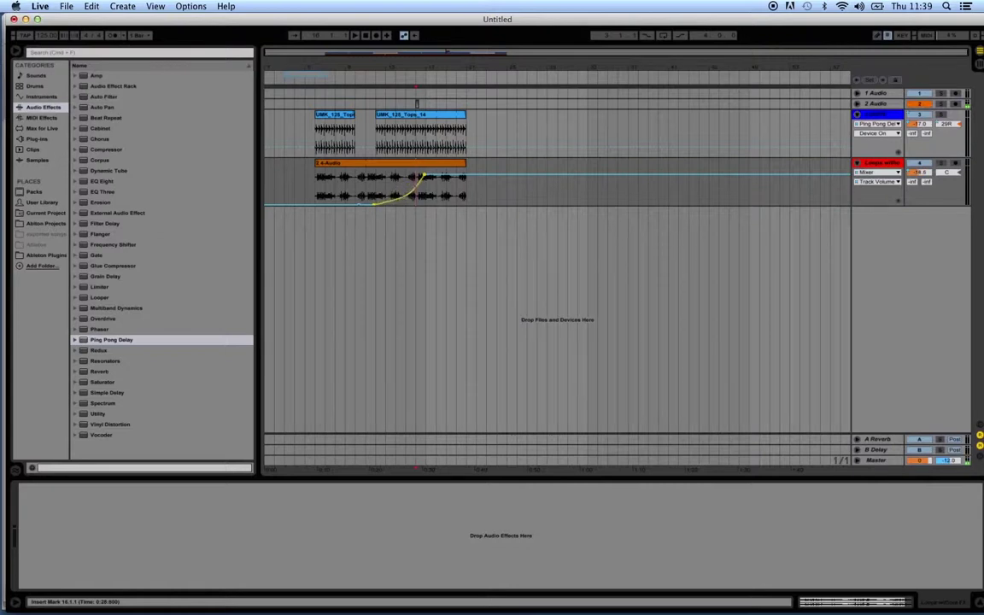